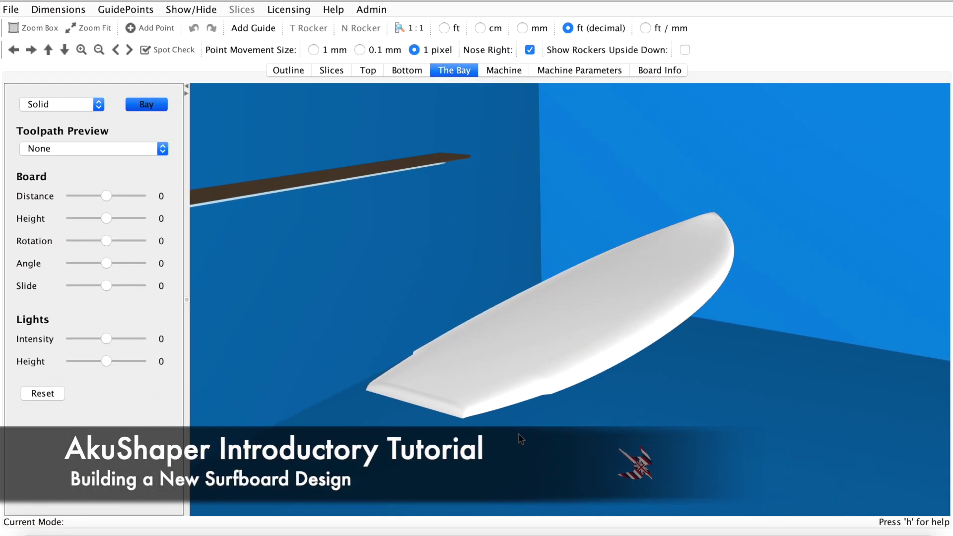
# - Orbit the 3D bay around the existing 6'4" board to see its rail, deck and nose
pyautogui.moveTo(520, 436); pyautogui.dragTo(557, 404)
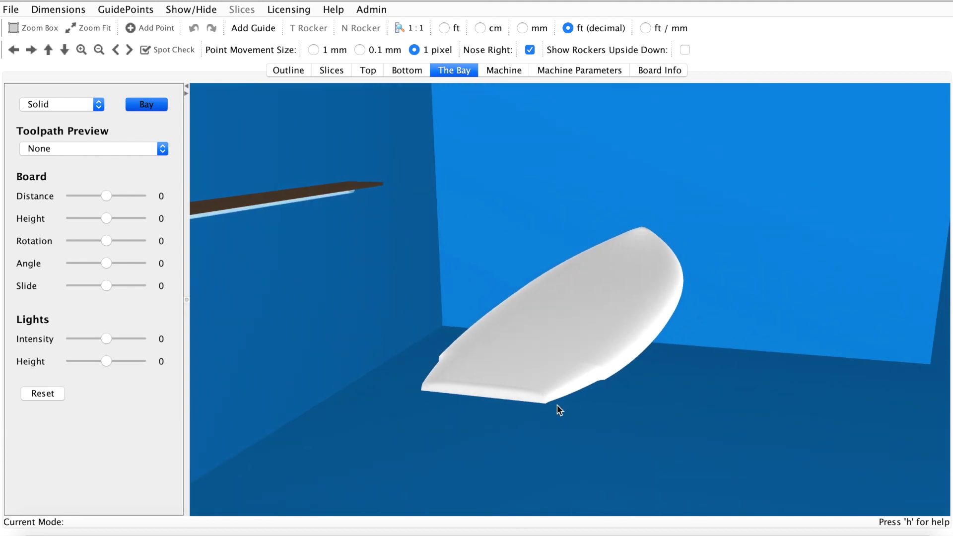
pyautogui.moveTo(583, 353); pyautogui.dragTo(571, 377)
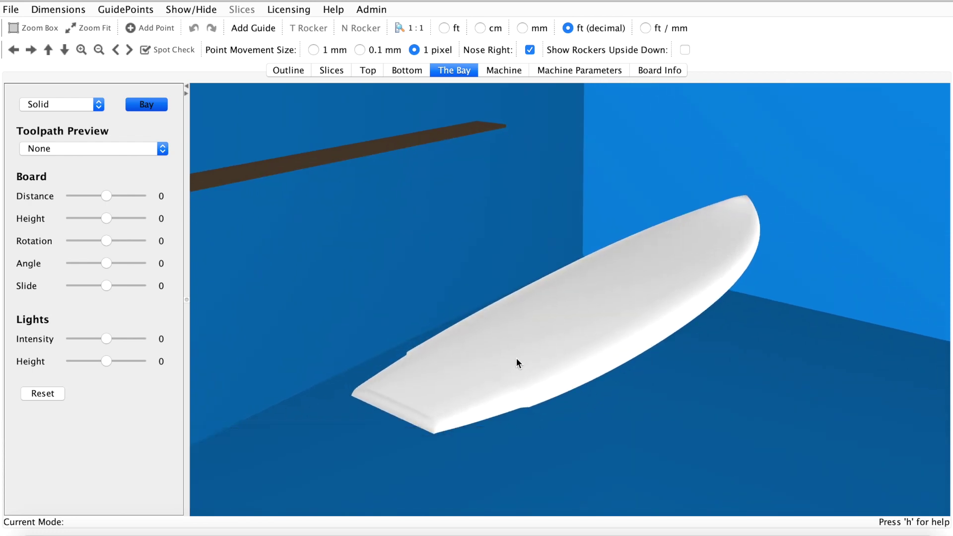
pyautogui.moveTo(516, 358); pyautogui.dragTo(521, 266)
pyautogui.moveTo(528, 341); pyautogui.dragTo(565, 374)
pyautogui.moveTo(571, 323); pyautogui.dragTo(647, 341)
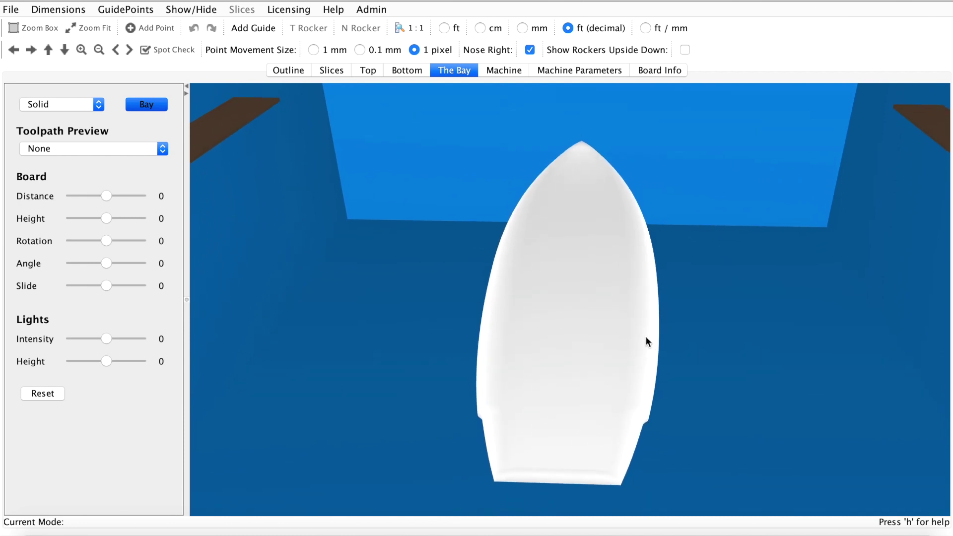
pyautogui.moveTo(646, 342); pyautogui.dragTo(695, 255)
pyautogui.moveTo(631, 336); pyautogui.dragTo(671, 274)
pyautogui.moveTo(647, 306); pyautogui.dragTo(645, 265)
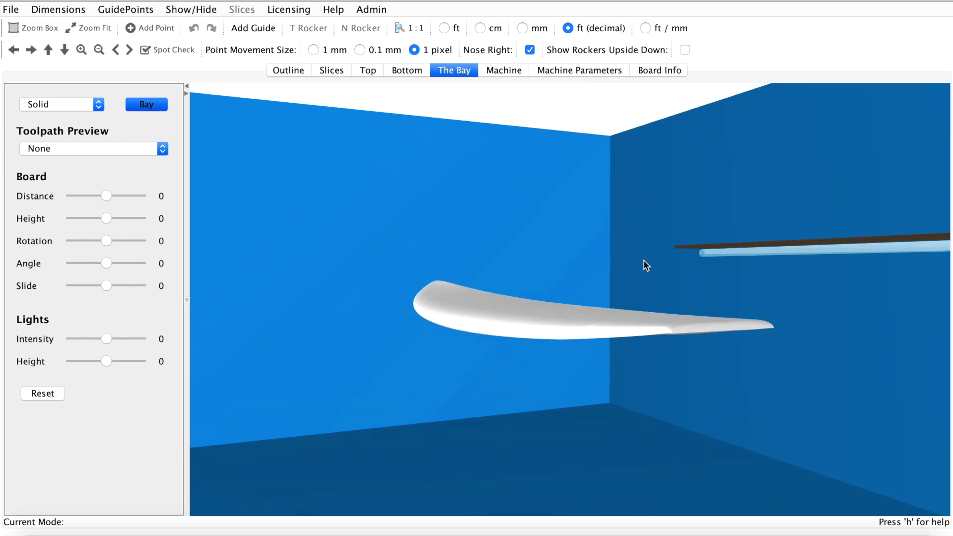
pyautogui.moveTo(646, 266); pyautogui.dragTo(567, 248)
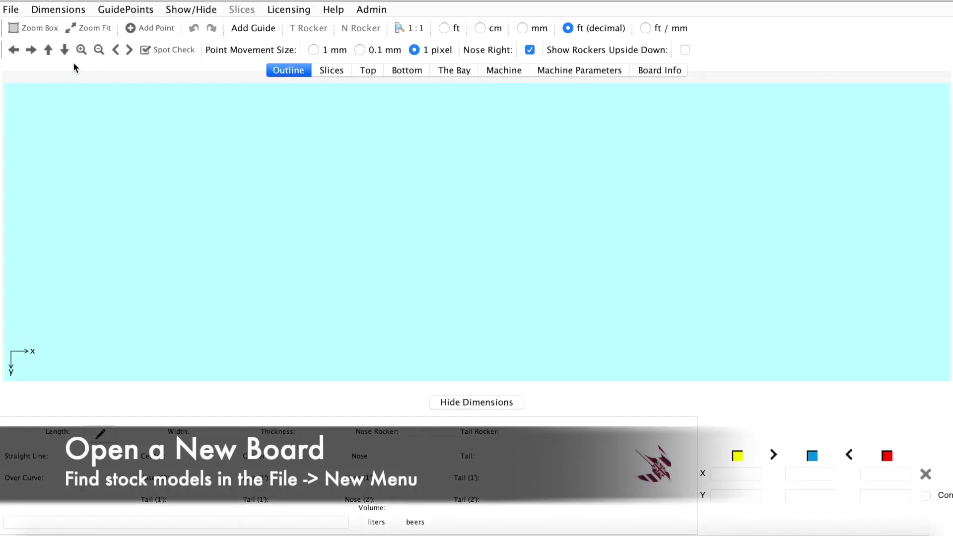
# - Create a new board from the 6' 0" Shortboard stock model and select its widest control point
pyautogui.click(10, 10)
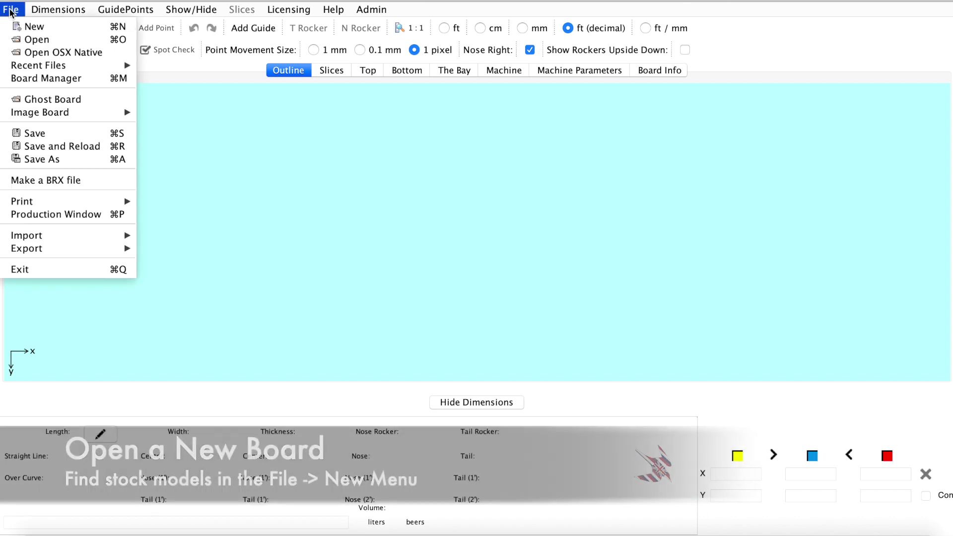
pyautogui.click(31, 26)
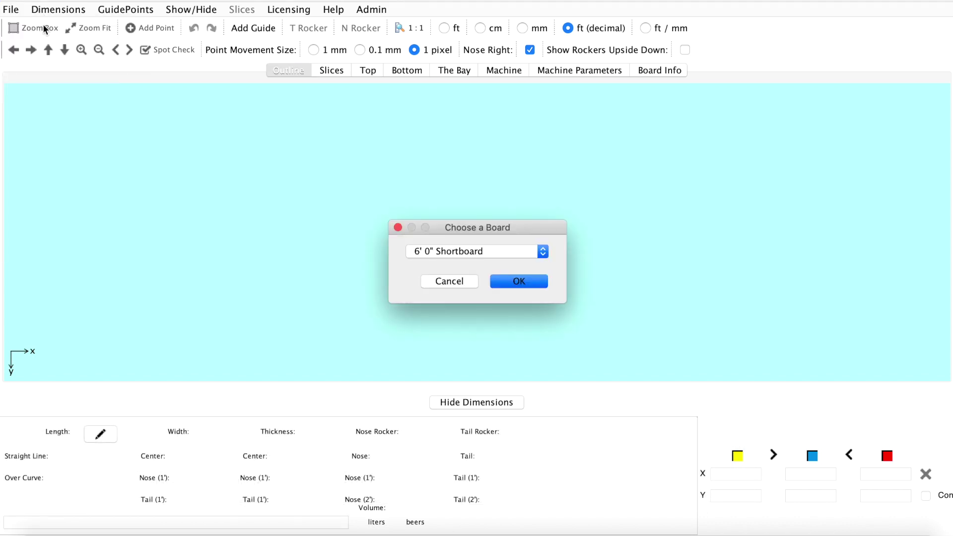
pyautogui.click(501, 253)
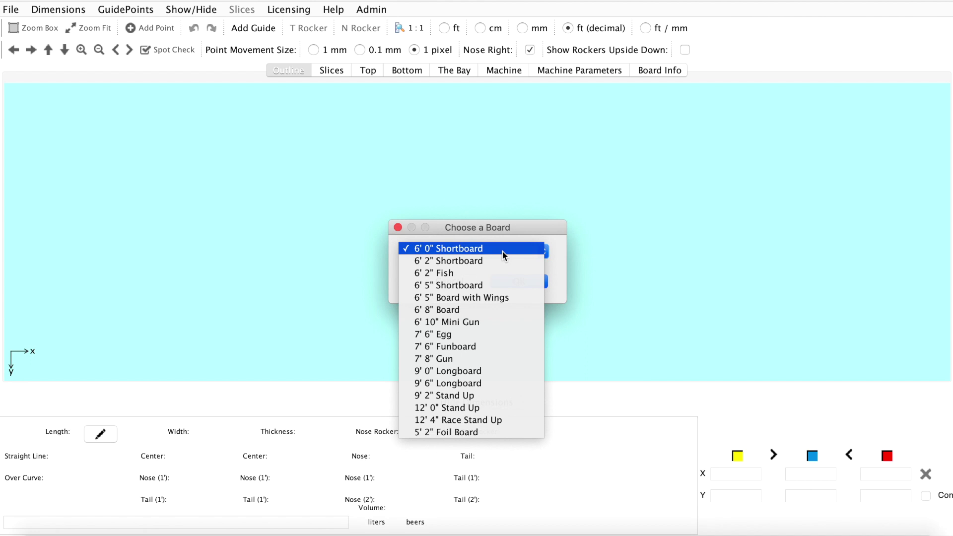
pyautogui.click(501, 250)
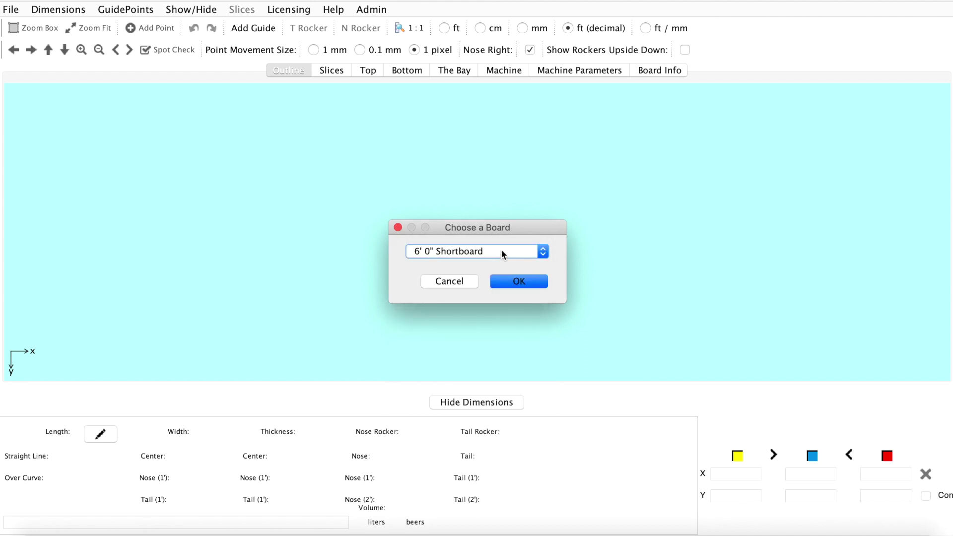
pyautogui.click(519, 282)
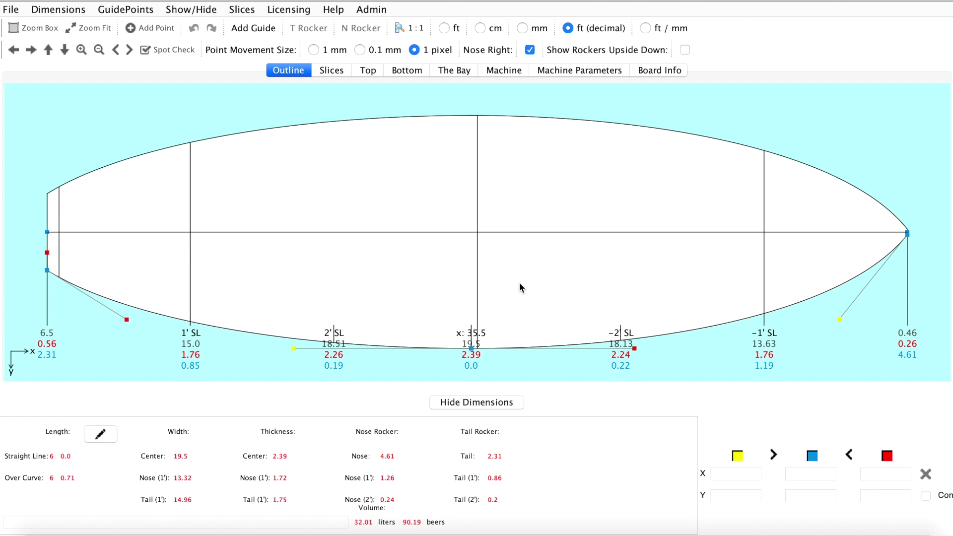
pyautogui.click(471, 349)
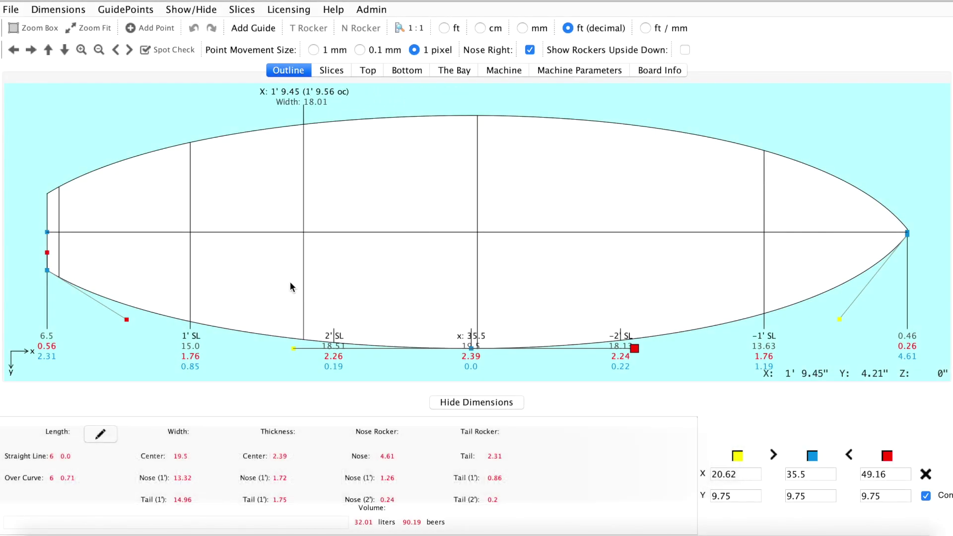
# - Set length inches to 4, width to 20 and thickness to 2.5, giving 36.04 liters
pyautogui.click(100, 435)
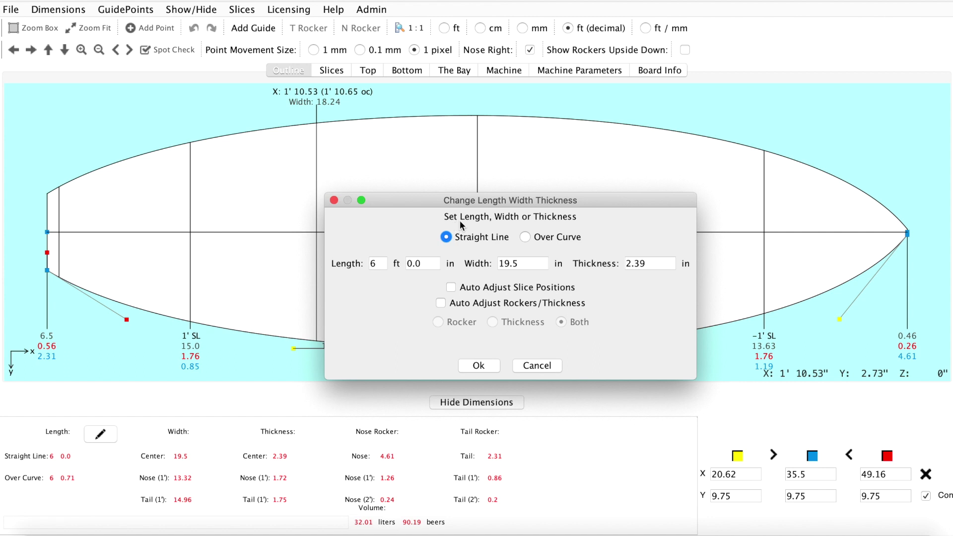
pyautogui.click(433, 265)
pyautogui.write('4')
pyautogui.click(524, 264)
pyautogui.press('BackSpace')
pyautogui.press('BackSpace')
pyautogui.write('20')
pyautogui.click(650, 262)
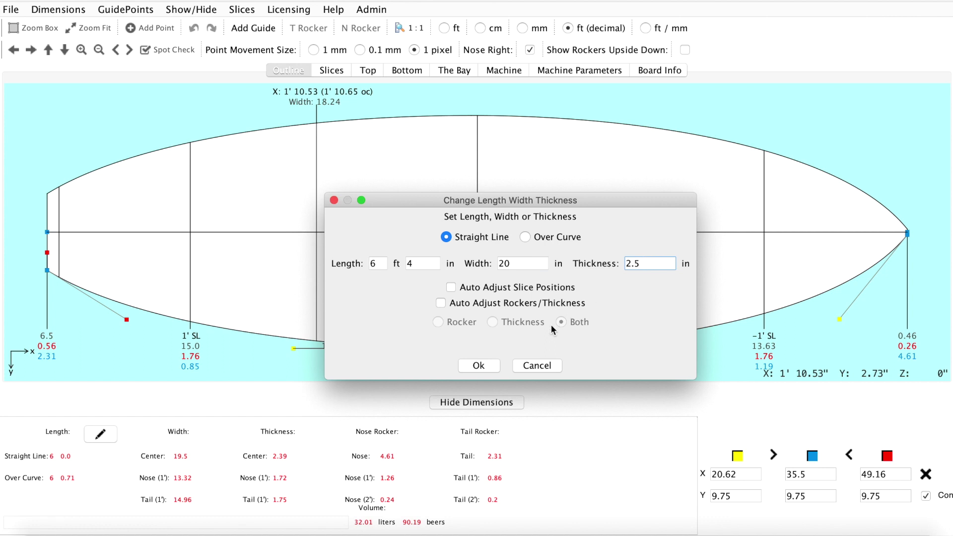
pyautogui.click(479, 366)
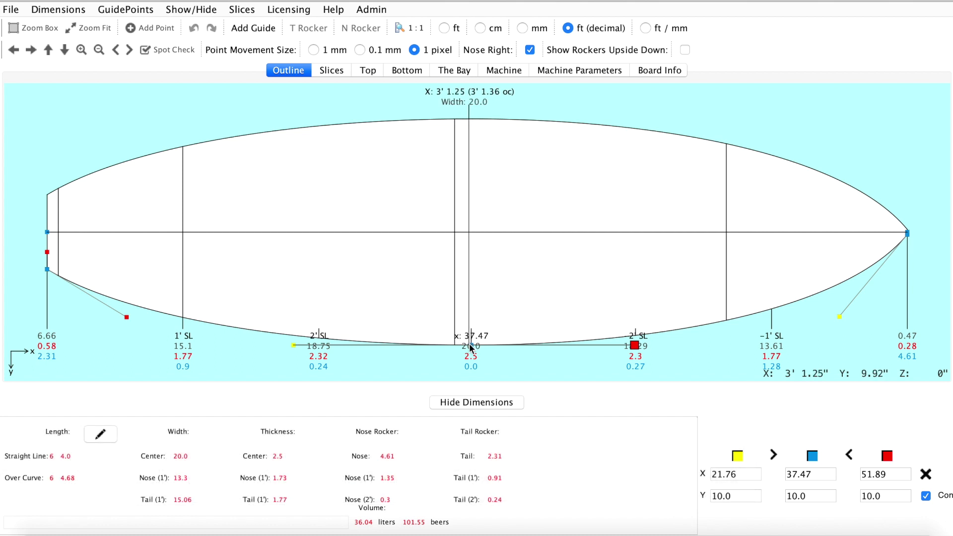
# - Drag the centre control point right to x 40.43, then undo and redo the move
pyautogui.click(471, 345)
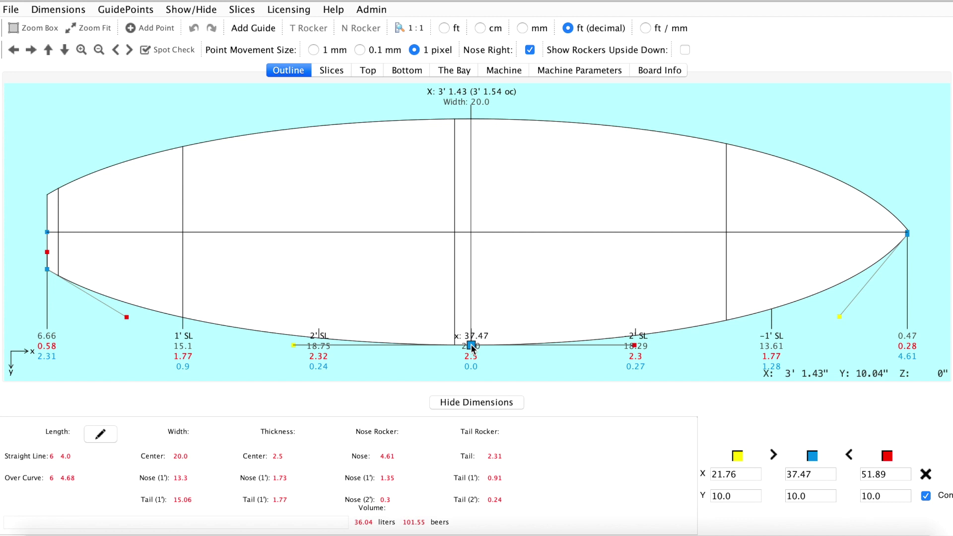
pyautogui.moveTo(471, 346); pyautogui.dragTo(506, 341)
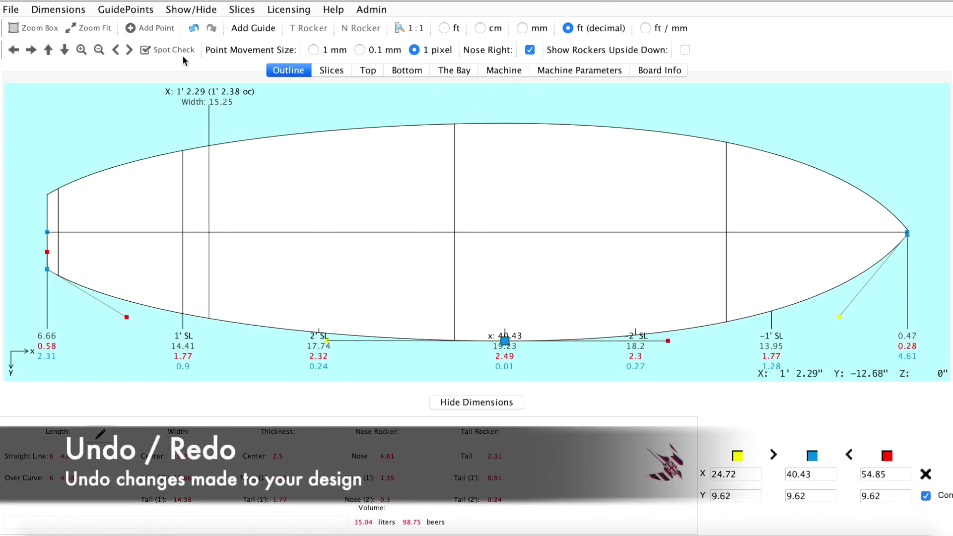
pyautogui.click(194, 29)
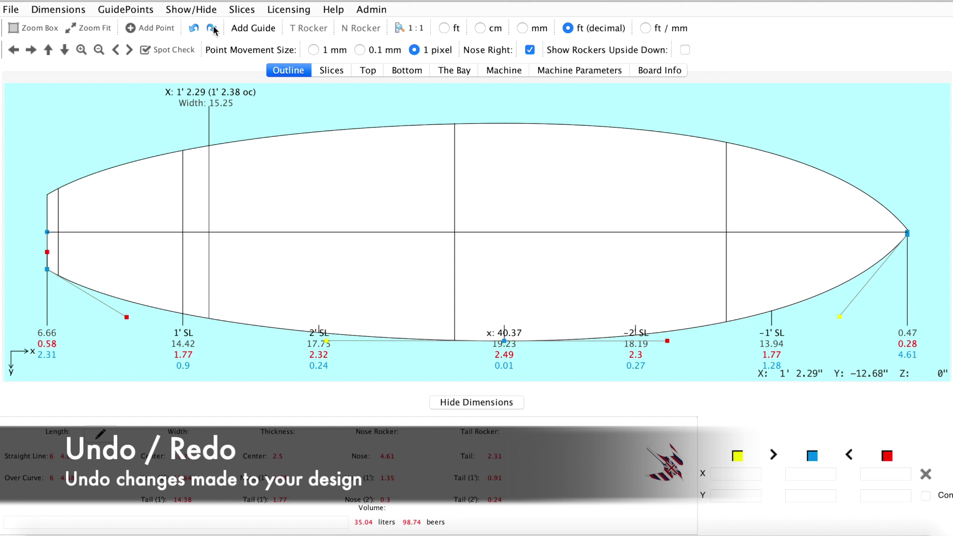
pyautogui.click(212, 29)
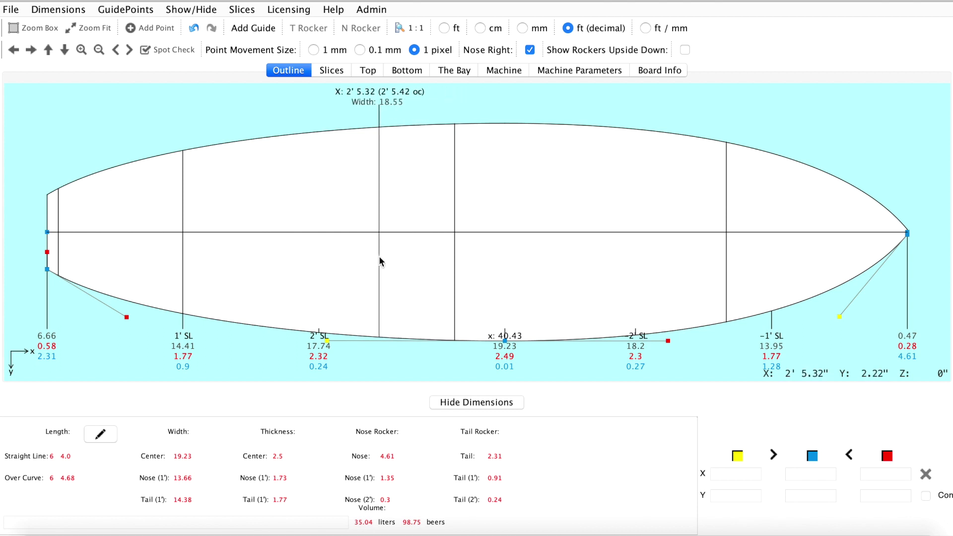
# - Pull the red tail handle down and nudge the yellow nose handle, reaching 35.62 liters
pyautogui.moveTo(127, 317); pyautogui.dragTo(126, 328)
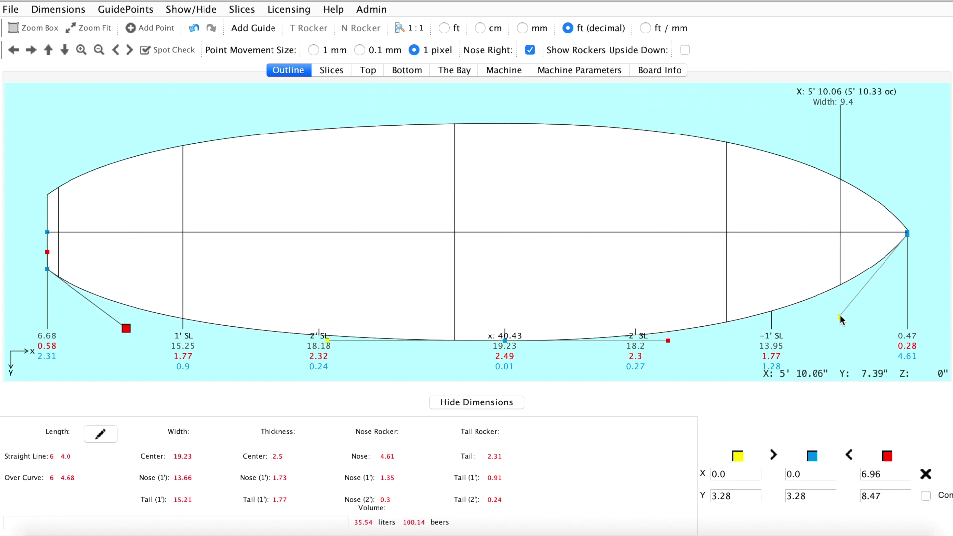
pyautogui.moveTo(841, 319); pyautogui.dragTo(841, 322)
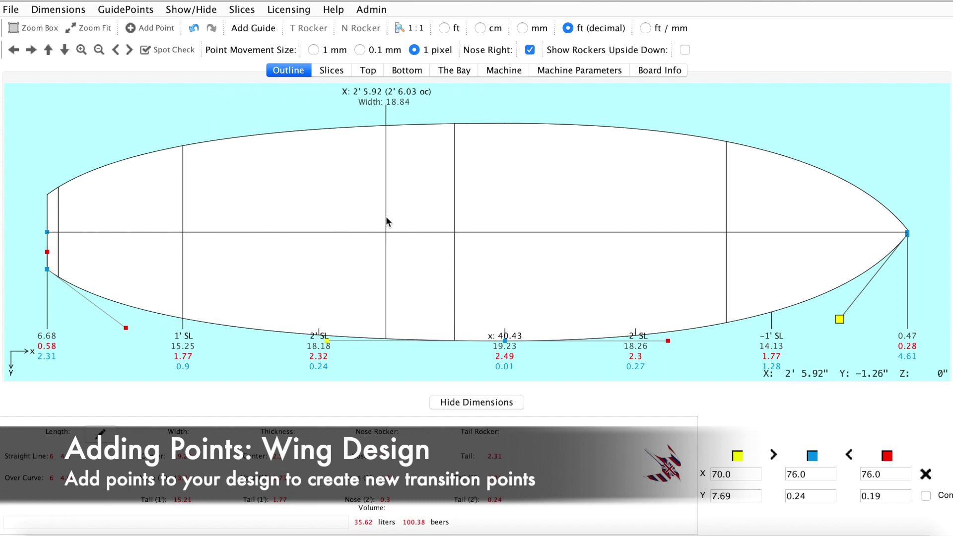
# - Add a control point on the tail rail near 1', delete it, then undo the deletion
pyautogui.click(157, 26)
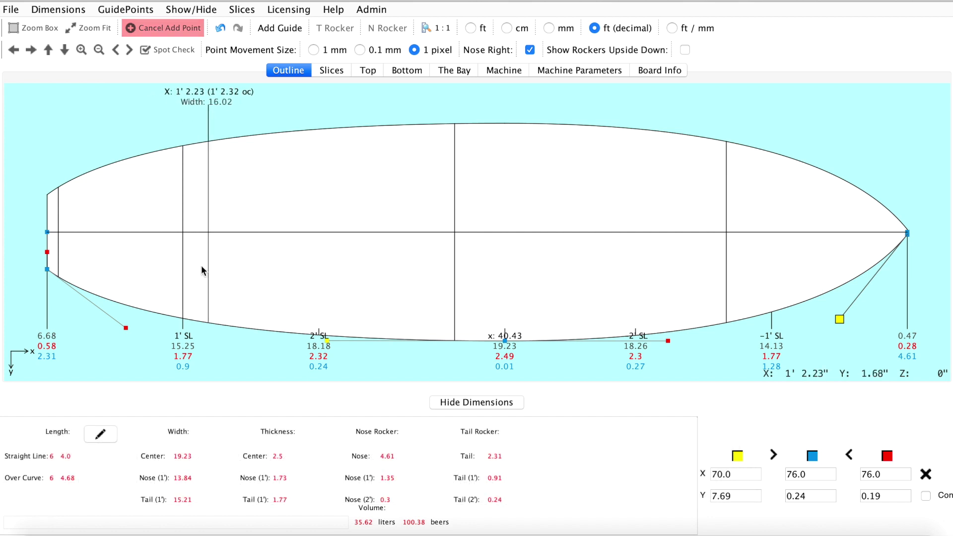
pyautogui.click(183, 318)
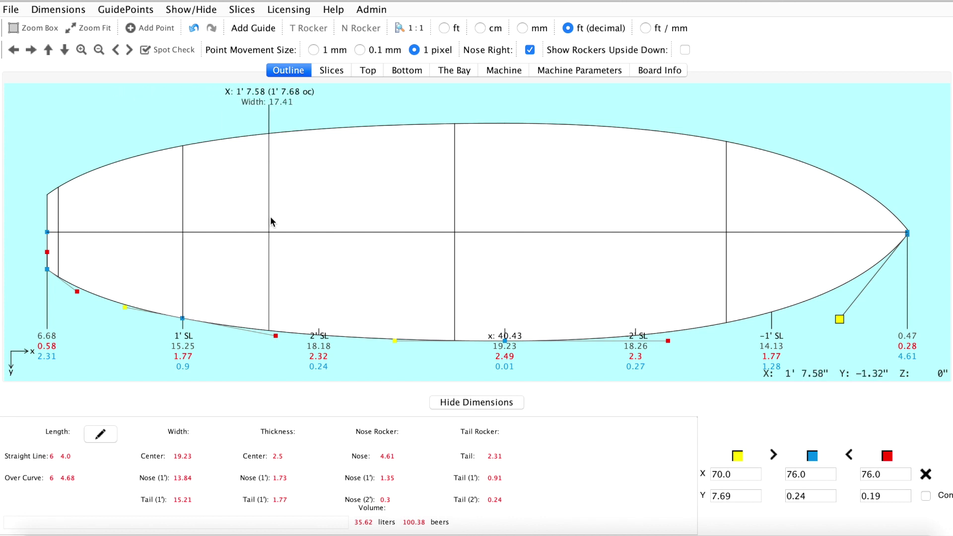
pyautogui.click(159, 28)
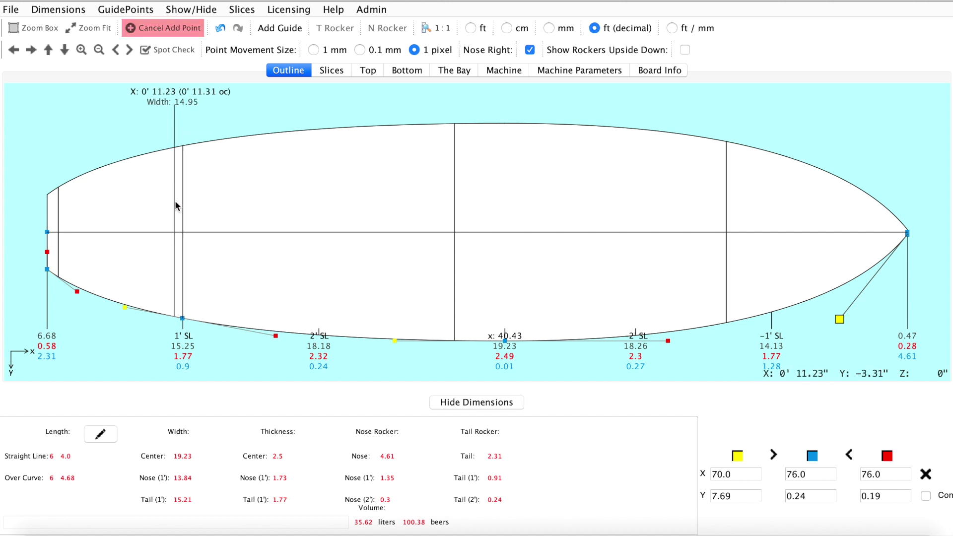
pyautogui.click(171, 316)
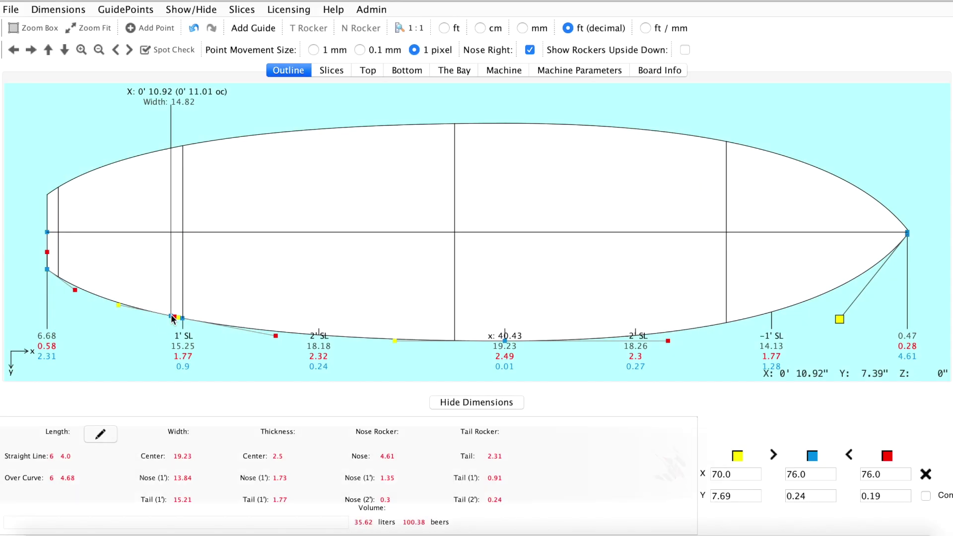
pyautogui.click(171, 315)
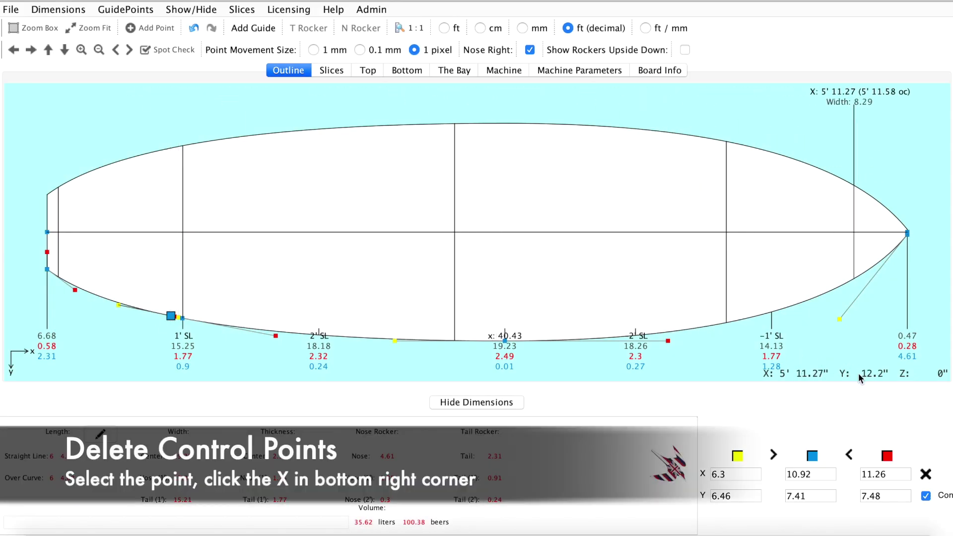
pyautogui.click(926, 474)
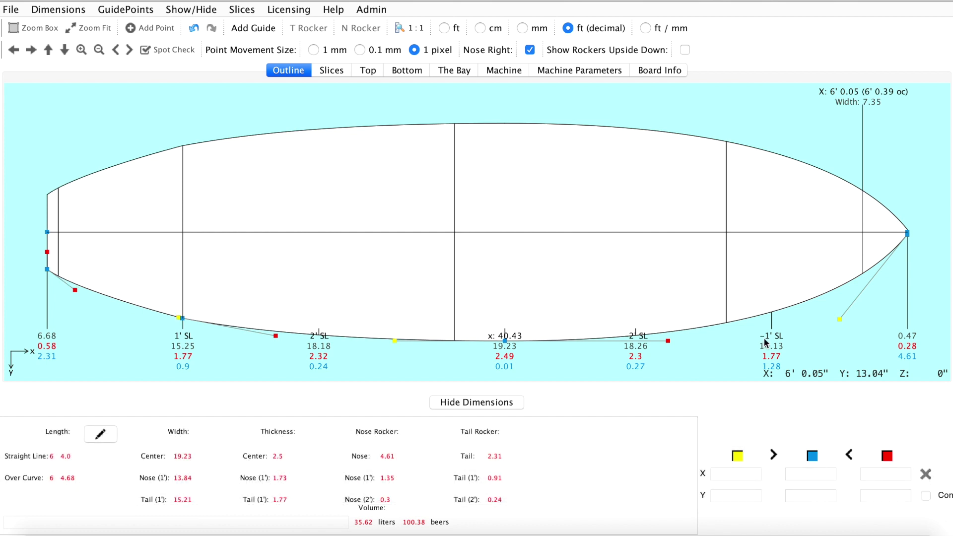
pyautogui.click(193, 28)
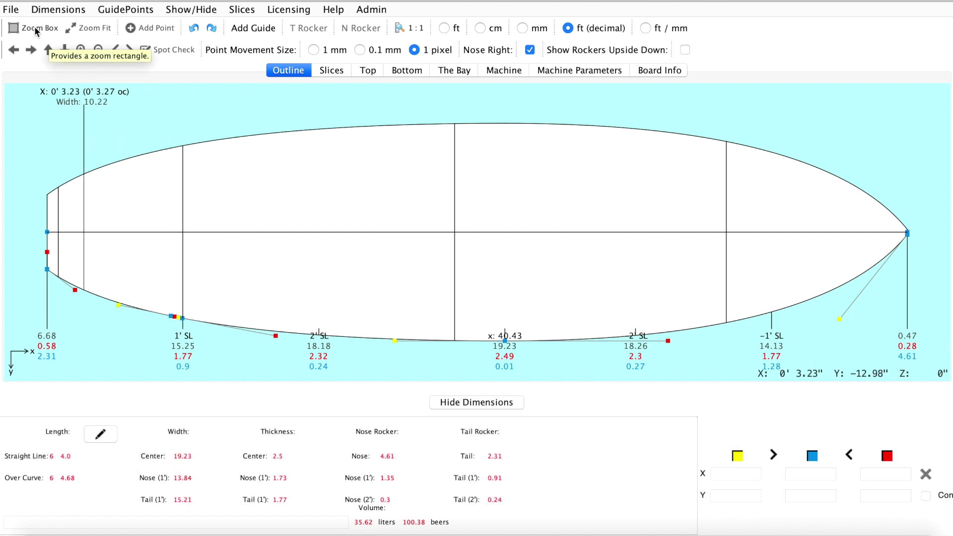
# - Pull the 1' rail point outward into a wing and adjust its handles, making the tail 16.67 wide
pyautogui.click(35, 28)
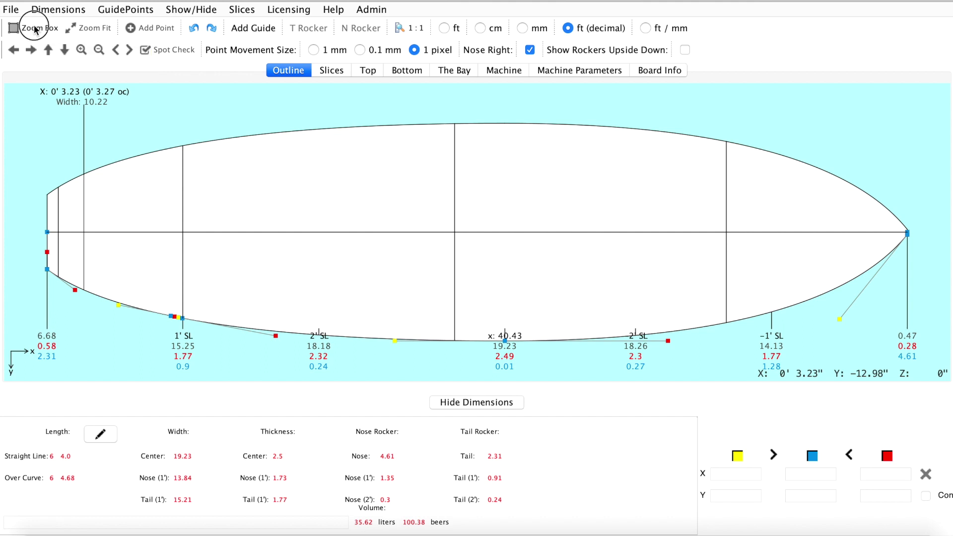
pyautogui.moveTo(154, 291); pyautogui.dragTo(221, 342)
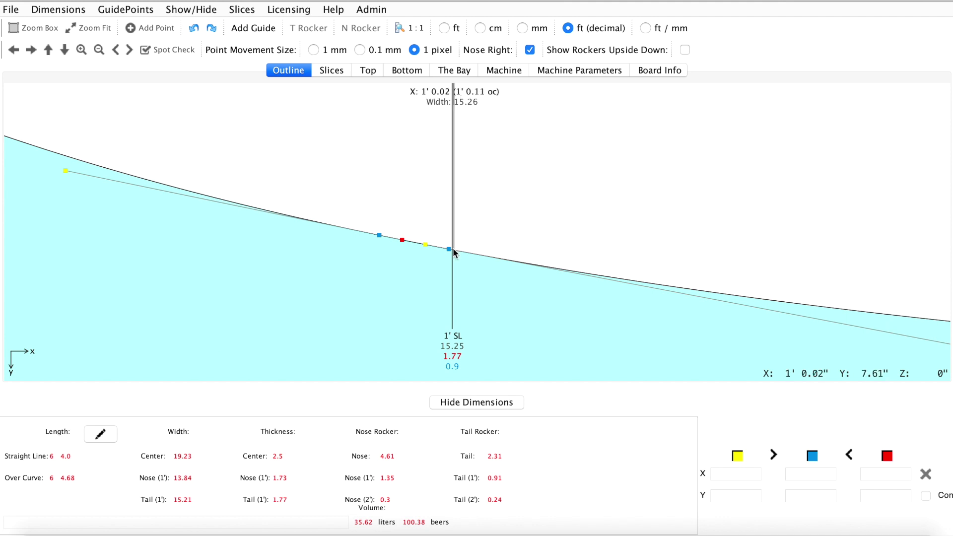
pyautogui.moveTo(449, 248); pyautogui.dragTo(452, 299)
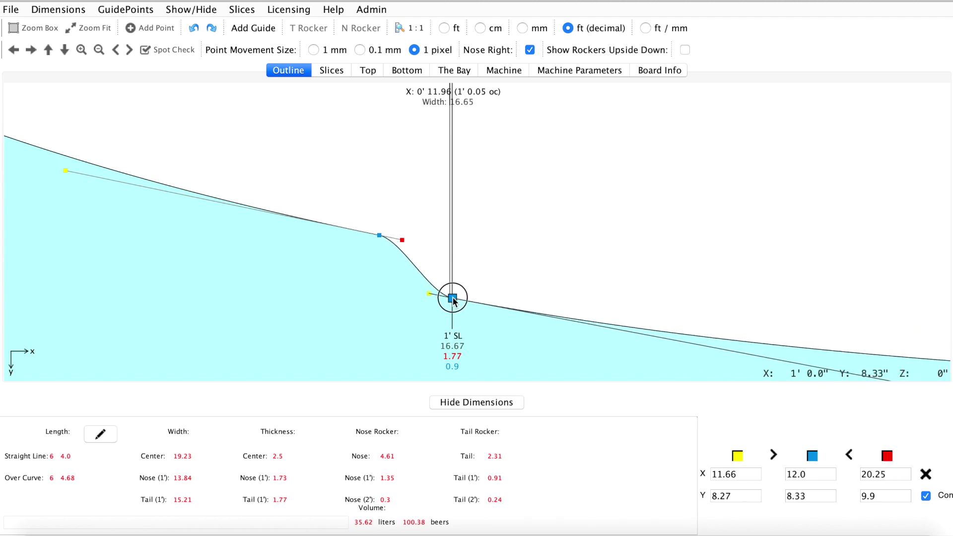
pyautogui.click(402, 240)
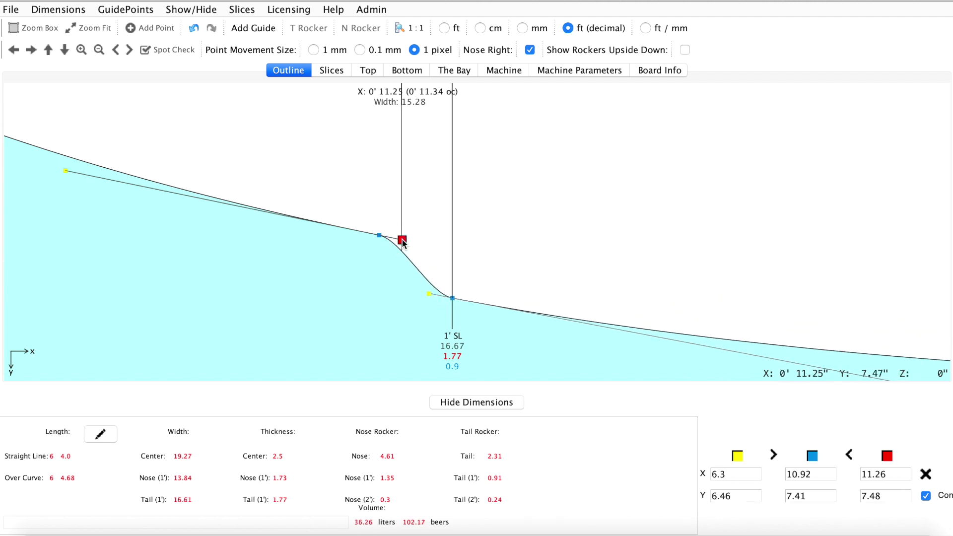
pyautogui.moveTo(402, 242); pyautogui.dragTo(391, 242)
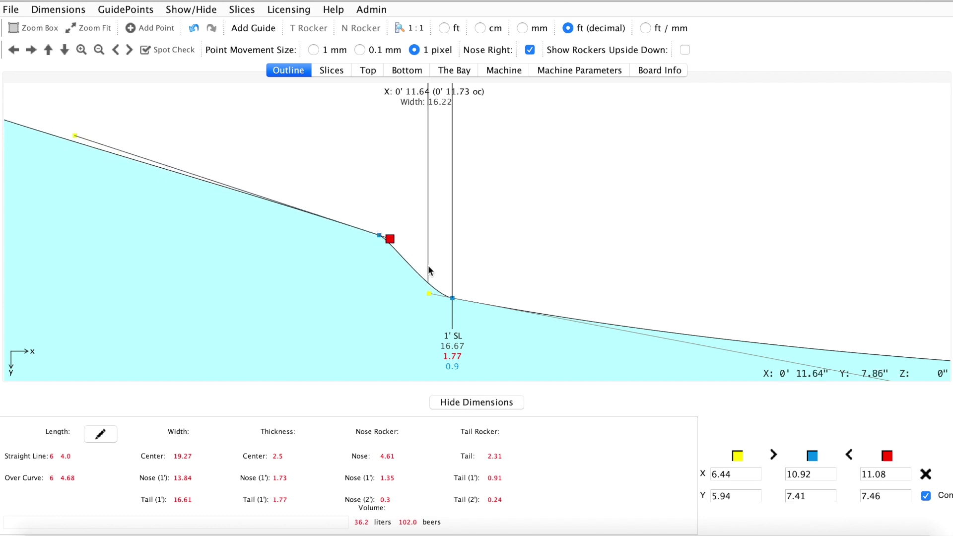
pyautogui.moveTo(431, 295); pyautogui.dragTo(445, 298)
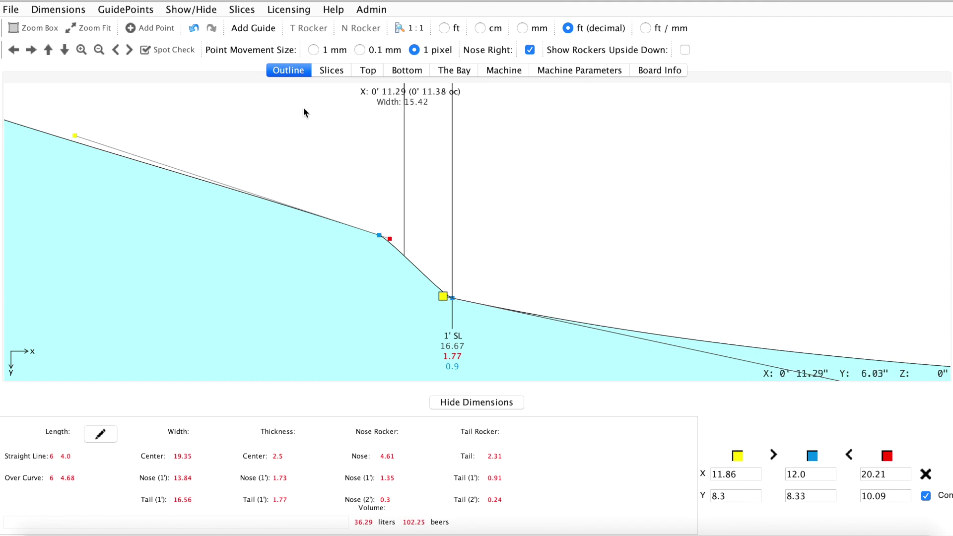
pyautogui.click(81, 28)
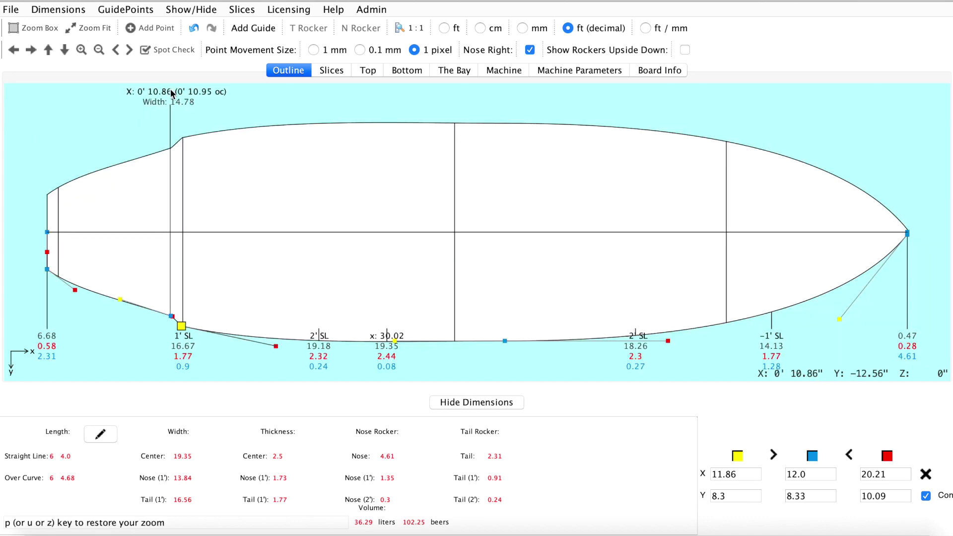
# - Spot Check the clean wing outline, then ease the rail near 2' to 18.74 wide
pyautogui.click(167, 51)
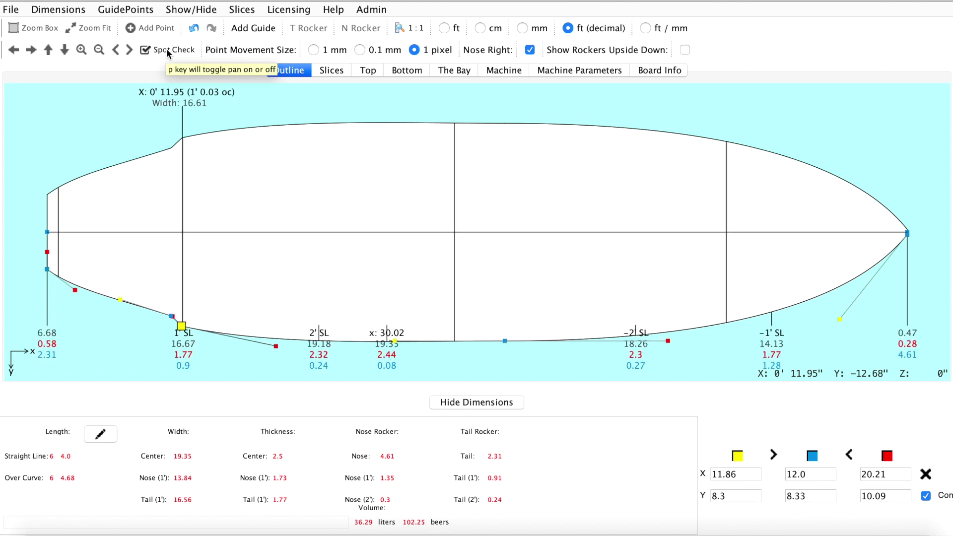
pyautogui.click(167, 51)
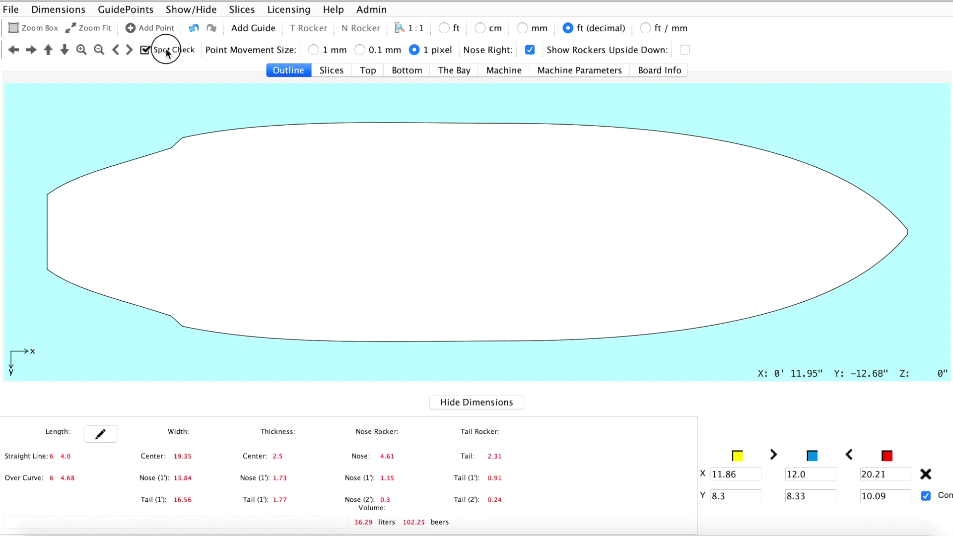
pyautogui.moveTo(276, 342); pyautogui.dragTo(276, 341)
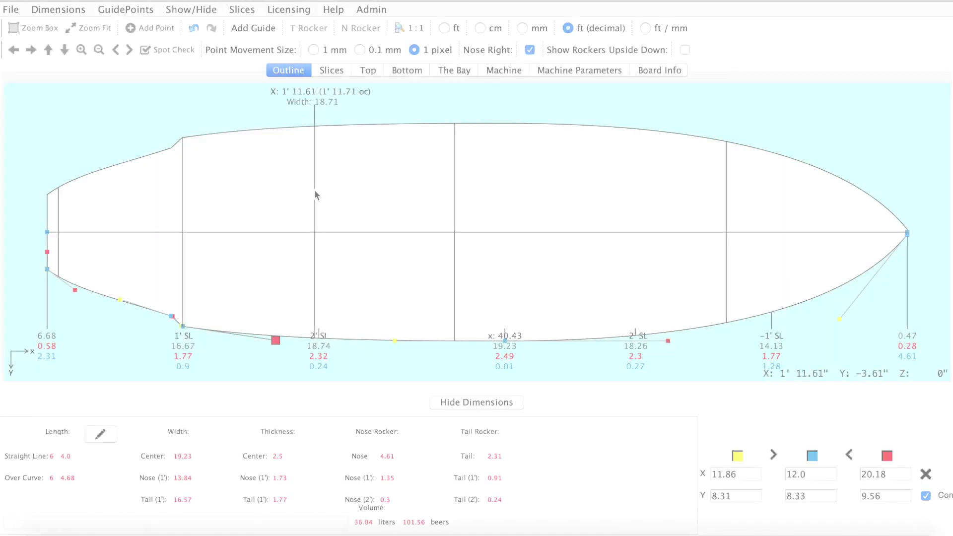
# - Use Save As to store the board on the Desktop under the name 'new board'
pyautogui.click(12, 10)
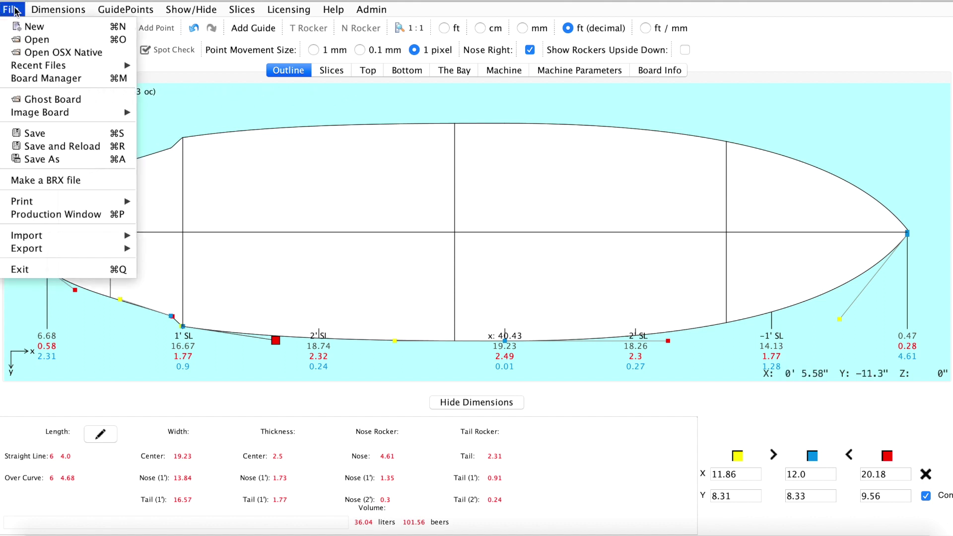
pyautogui.click(69, 159)
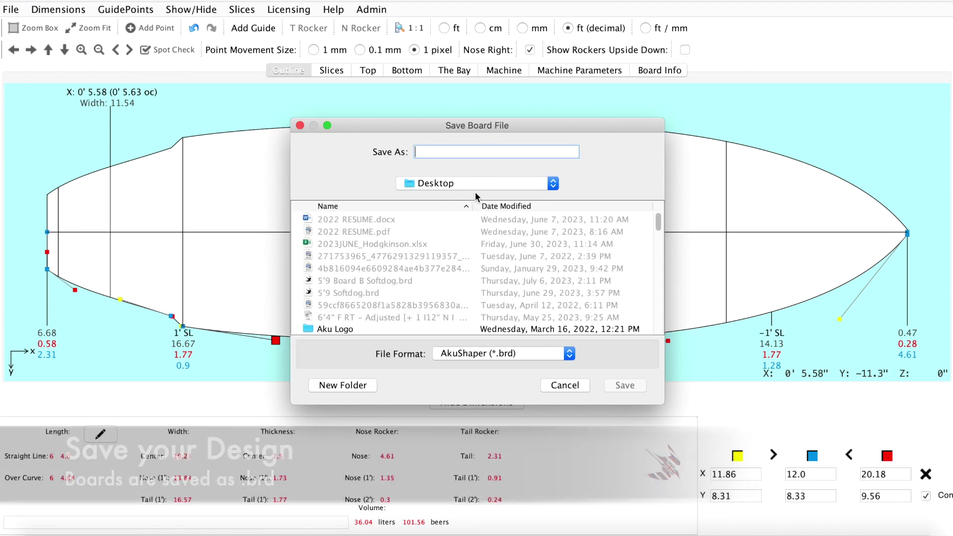
pyautogui.write('new board')
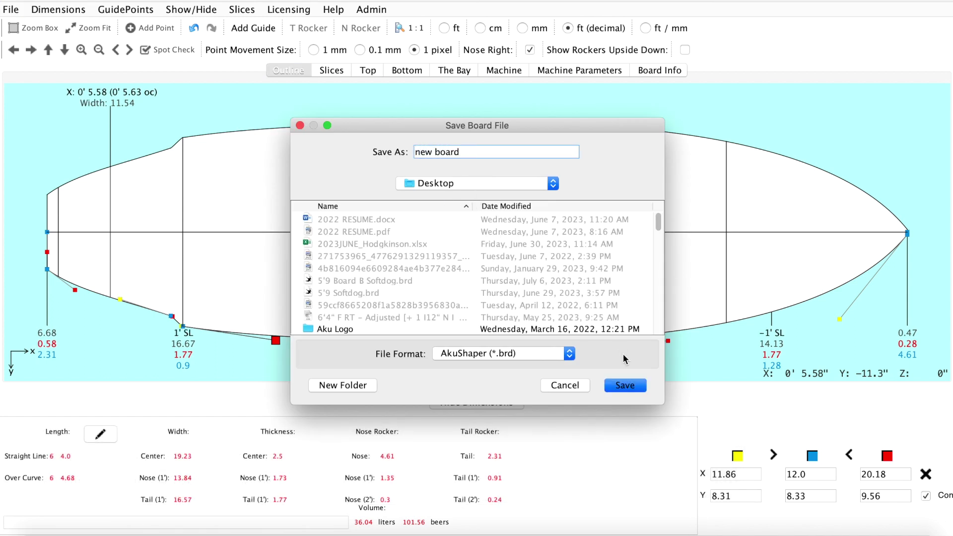
pyautogui.click(627, 385)
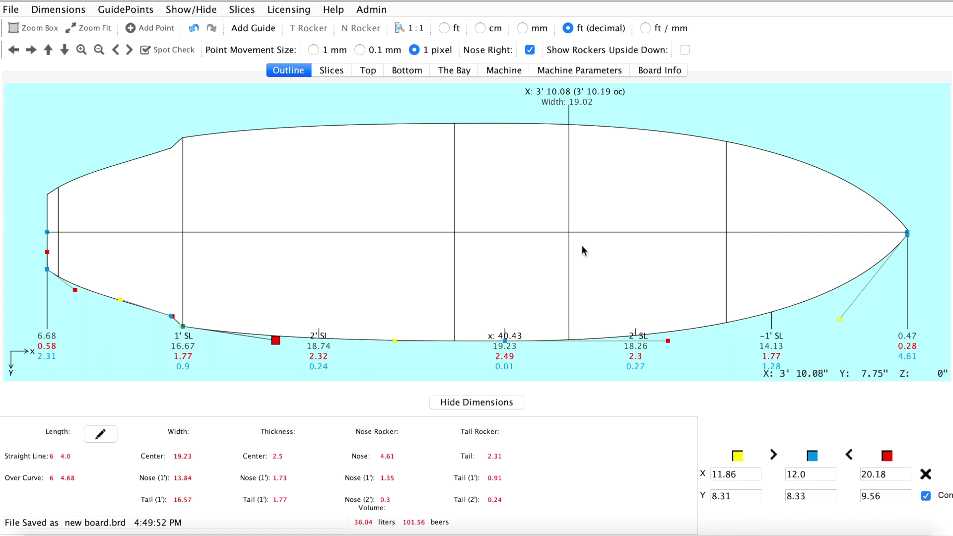
# - Open Slices and display the 1' cross-section: 16.67 wide, 1.77 thick
pyautogui.click(331, 71)
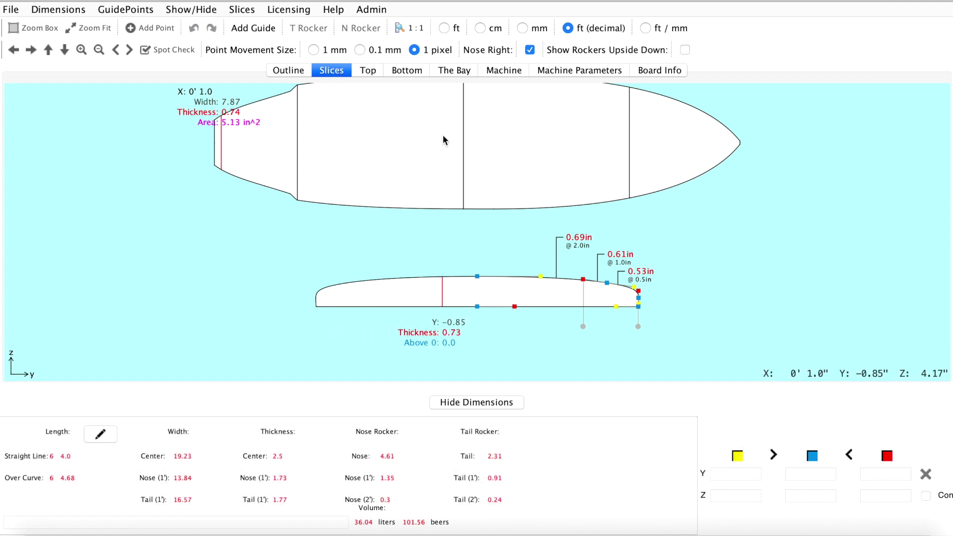
pyautogui.click(299, 155)
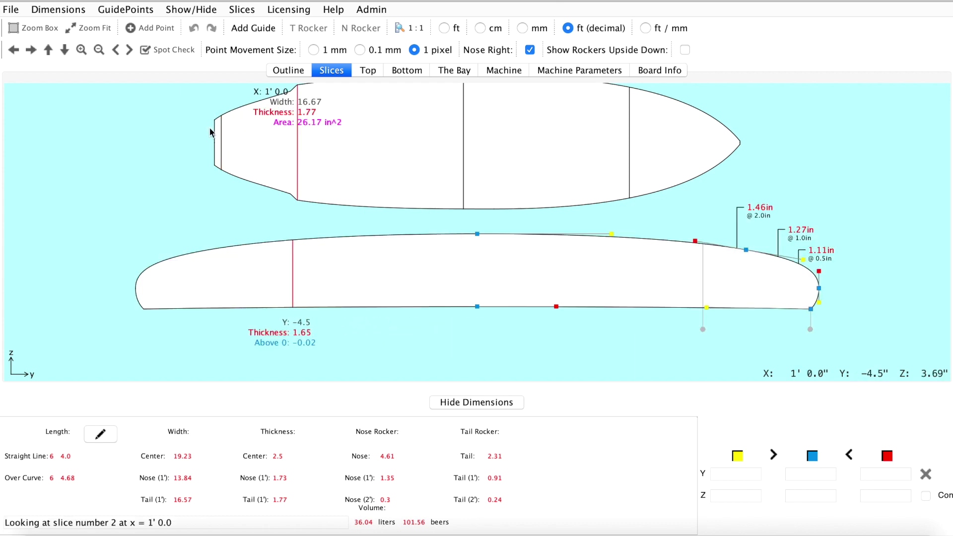